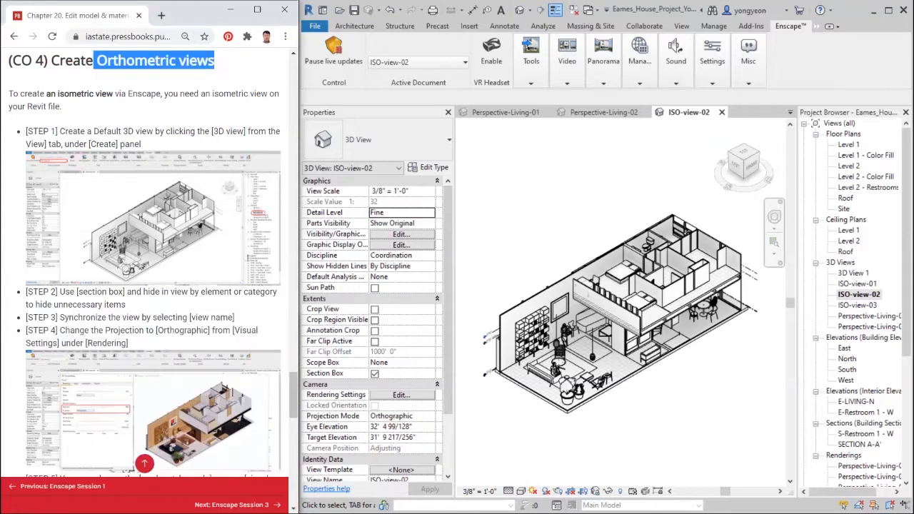
Bring up the Enscape render window and check the Section Box setting of ISO-view-02 in Revit
{"action": "key", "text": "alt+Tab"}
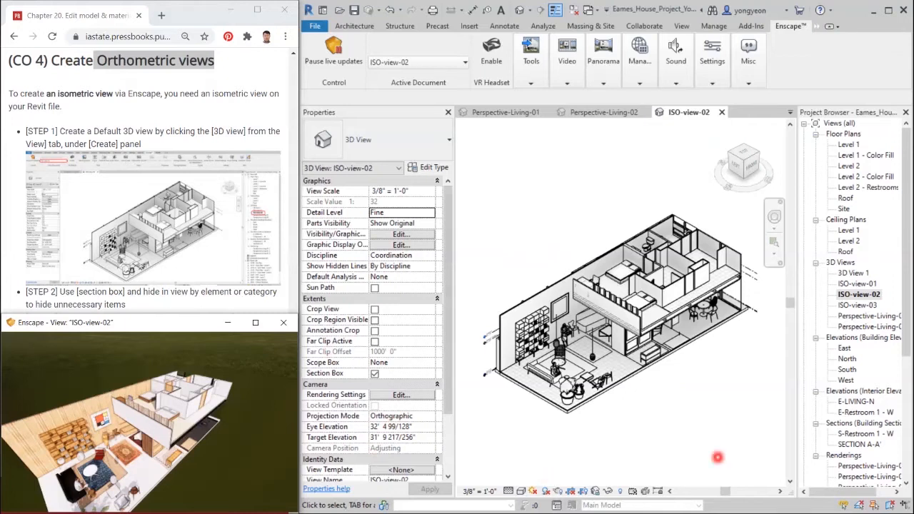
{"action": "middle_click_drag", "start_coordinate": [638, 398], "coordinate": [640, 403], "text": "shift"}
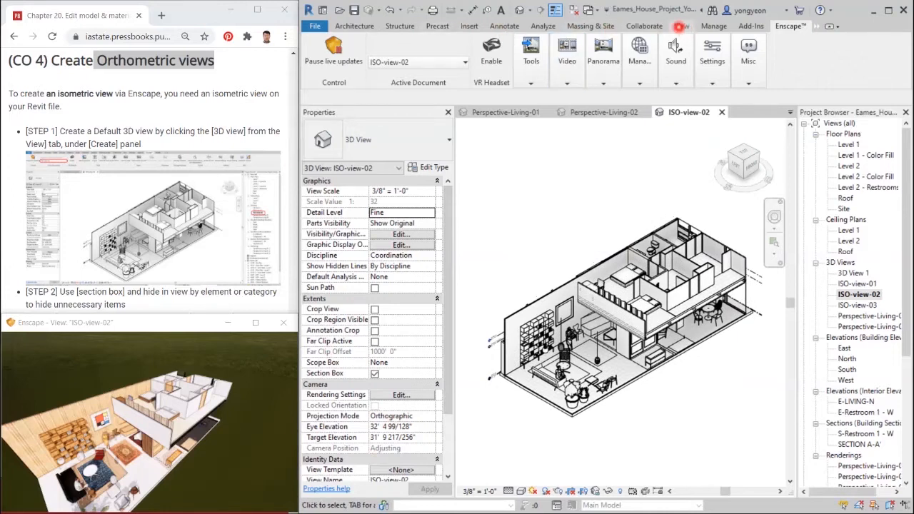
{"action": "left_click", "coordinate": [680, 26]}
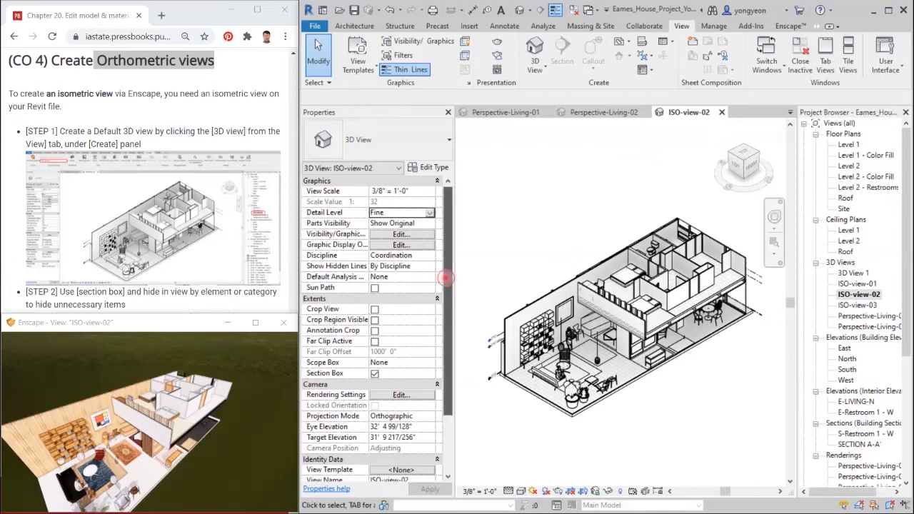
{"action": "scroll", "coordinate": [443, 297], "scroll_direction": "down", "scroll_amount": 2}
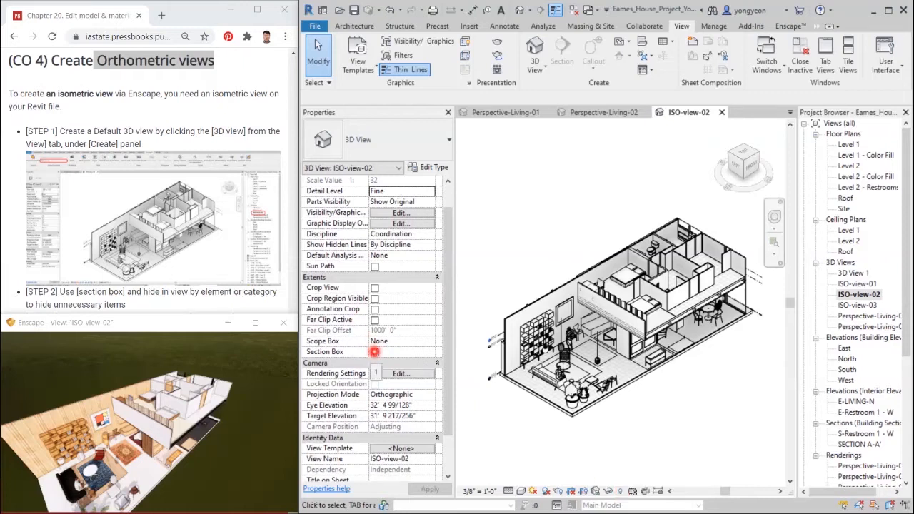
{"action": "left_click", "coordinate": [375, 351]}
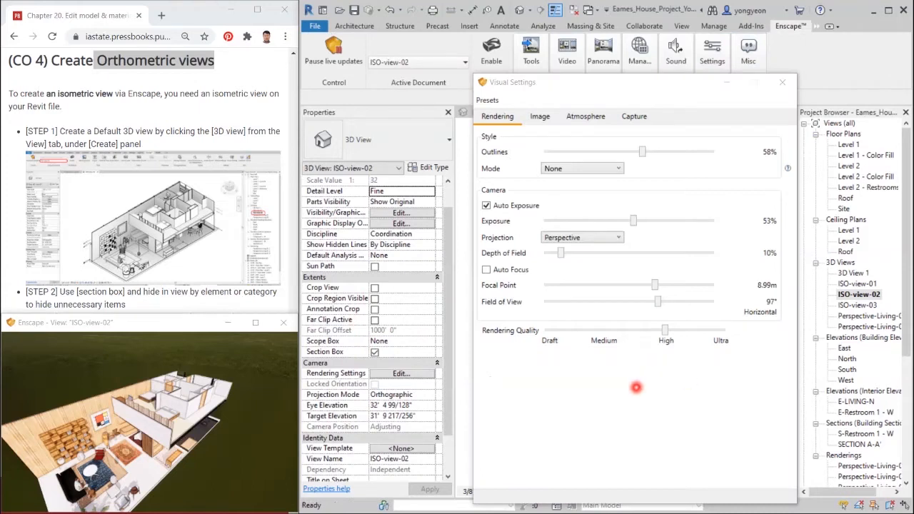
Set the render camera's projection to Orthographic and its exposure to 48%
{"action": "left_click", "coordinate": [573, 237]}
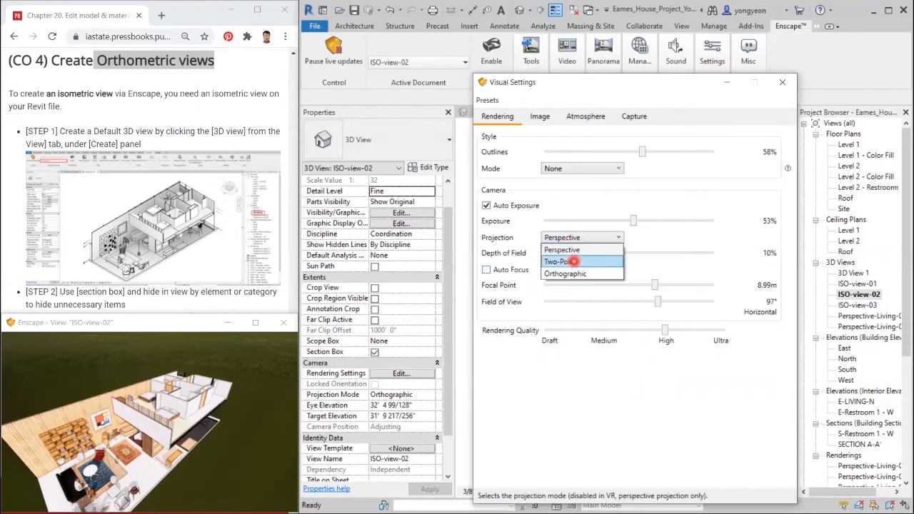
{"action": "left_click", "coordinate": [572, 274]}
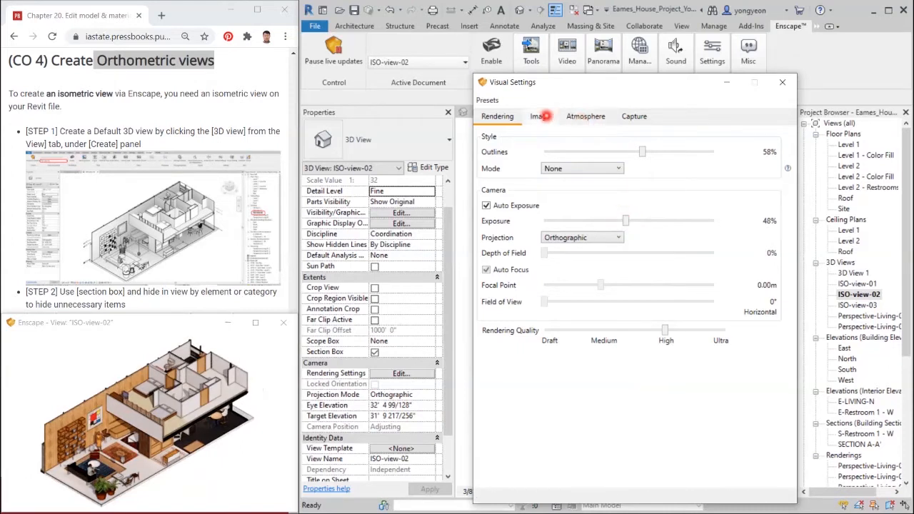
{"action": "left_click", "coordinate": [547, 116]}
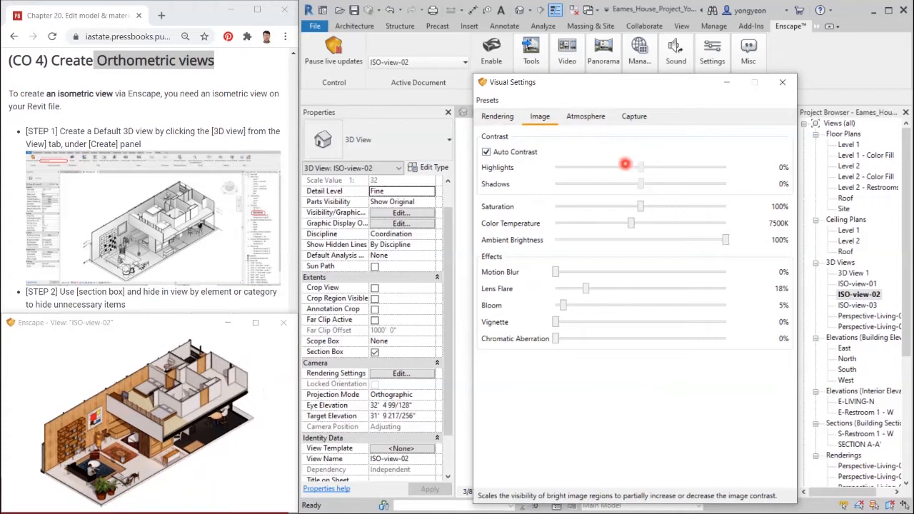
{"action": "left_click", "coordinate": [153, 323]}
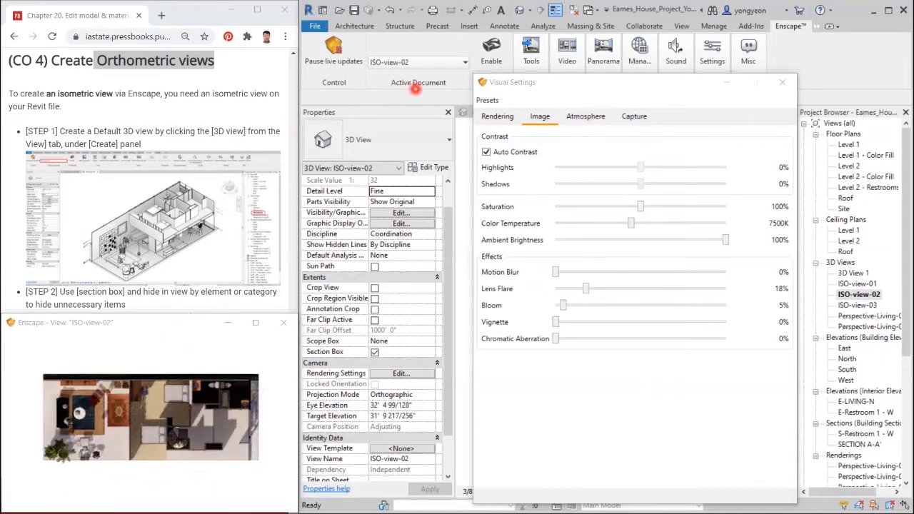
Switch the Enscape render to ISO-view-03 and adjust its time of day
{"action": "left_click", "coordinate": [418, 62]}
{"action": "left_click", "coordinate": [433, 151]}
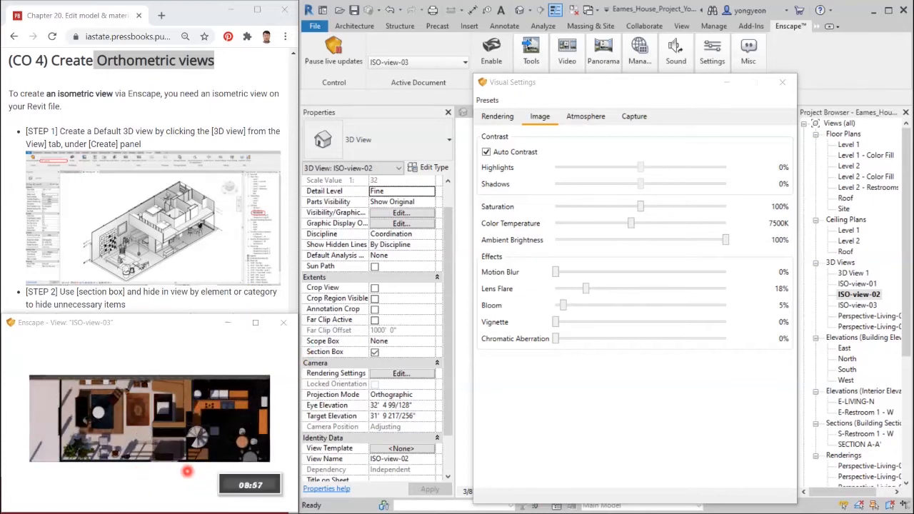
{"action": "right_click_drag", "start_coordinate": [189, 471], "coordinate": [193, 474], "text": "shift"}
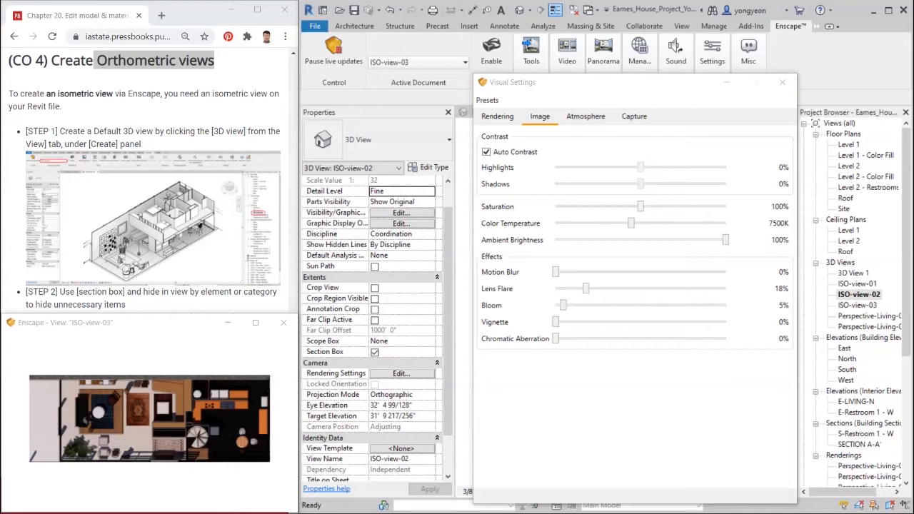
Set the render's projection to Perspective and switch the active Enscape view to ISO-view-02
{"action": "left_click", "coordinate": [497, 115]}
{"action": "left_click", "coordinate": [582, 237]}
{"action": "left_click", "coordinate": [571, 249]}
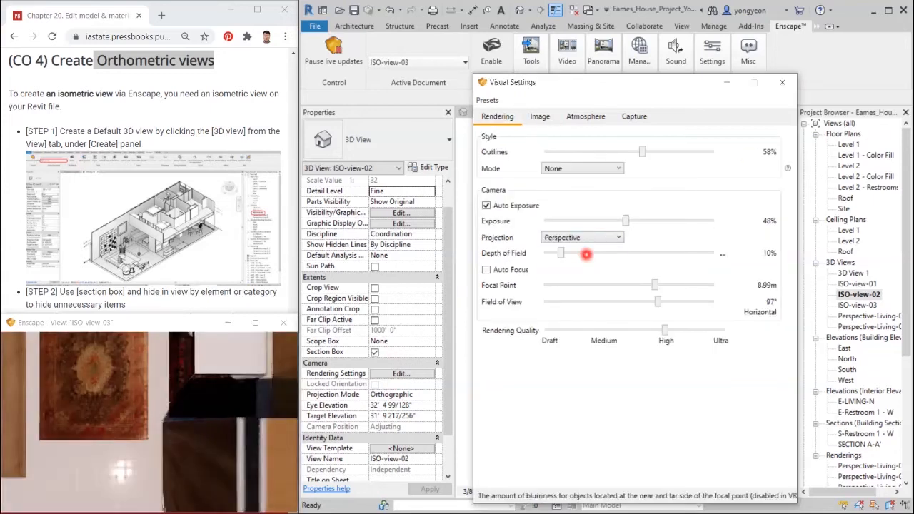
{"action": "scroll", "coordinate": [121, 451], "scroll_direction": "down", "scroll_amount": 5}
{"action": "right_click_drag", "start_coordinate": [121, 452], "coordinate": [127, 441]}
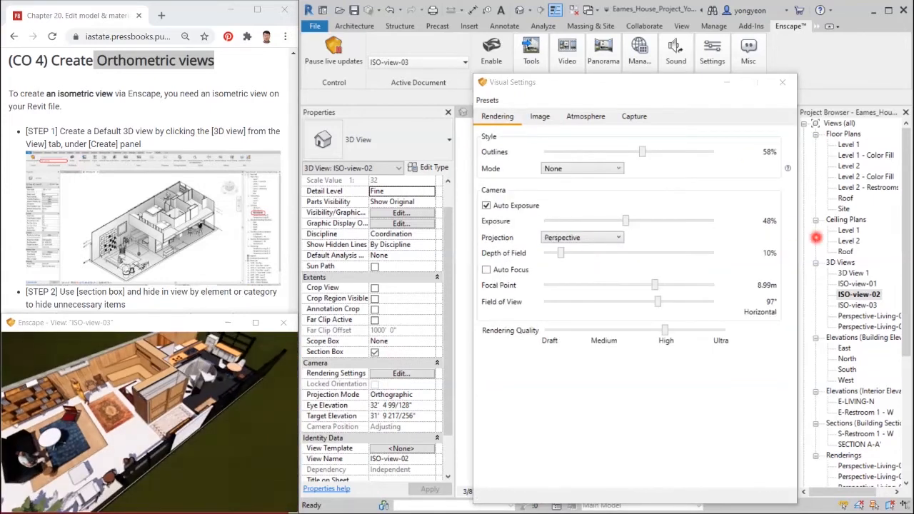
{"action": "left_click", "coordinate": [432, 55]}
{"action": "left_click", "coordinate": [408, 139]}
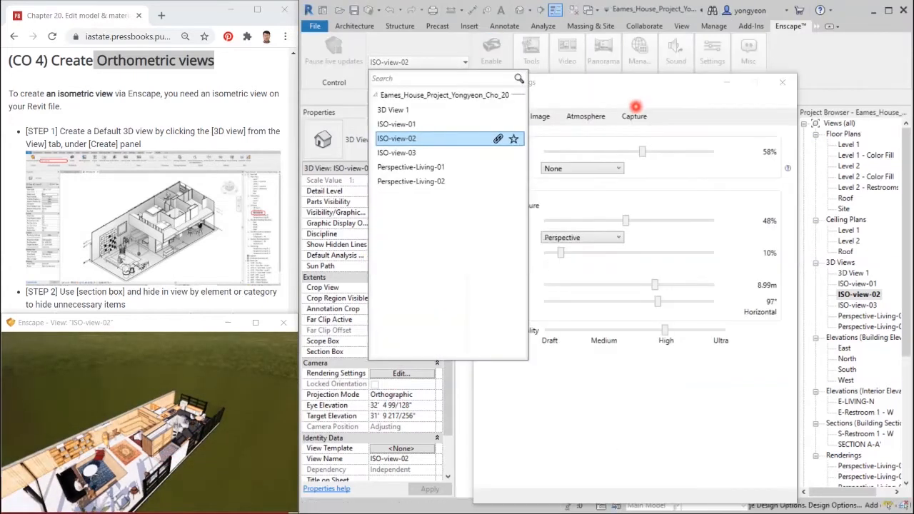
Try several horizon sources in the atmosphere settings, including White Cubes, and check the render's surroundings
{"action": "left_click", "coordinate": [586, 116]}
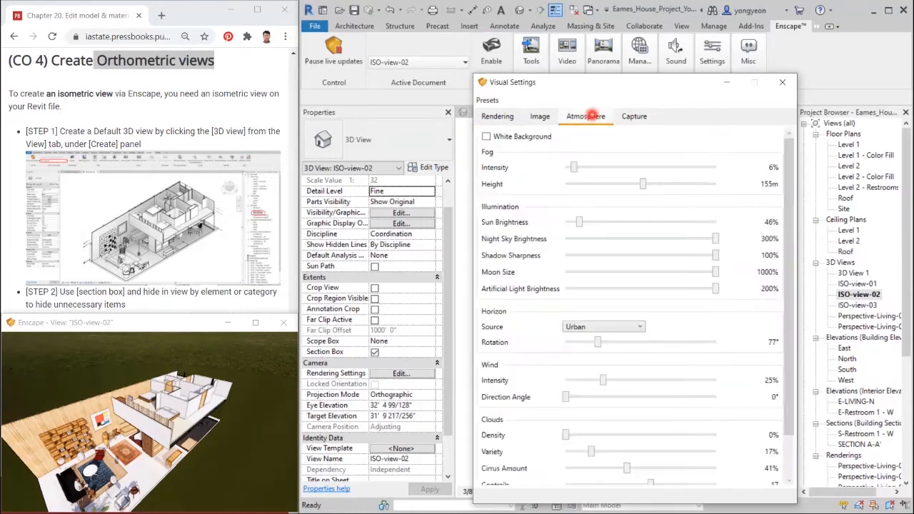
{"action": "left_click", "coordinate": [582, 326]}
{"action": "left_click", "coordinate": [600, 448]}
{"action": "left_click", "coordinate": [620, 326]}
{"action": "left_click", "coordinate": [620, 346]}
{"action": "left_click", "coordinate": [612, 325]}
{"action": "left_click", "coordinate": [602, 439]}
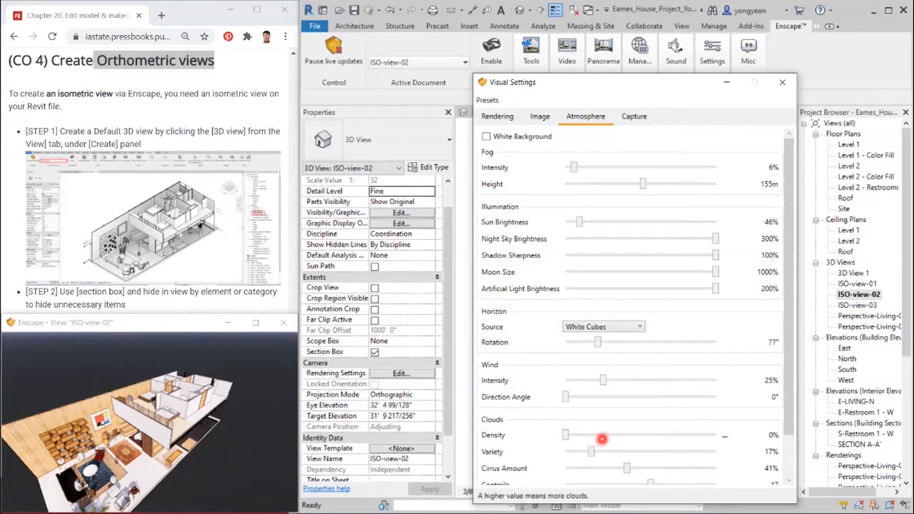
{"action": "left_click_drag", "start_coordinate": [203, 464], "coordinate": [182, 473]}
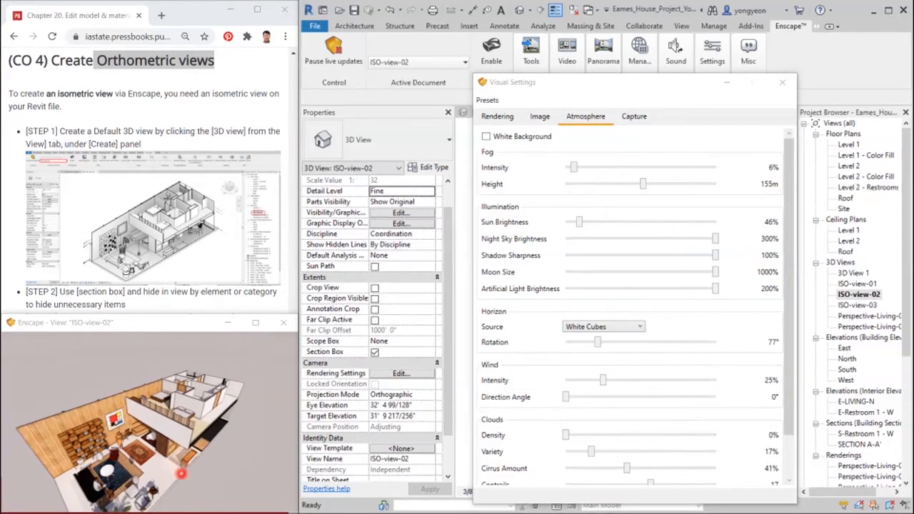
Set the horizon source to White Ground and enable the white background for the render
{"action": "left_click", "coordinate": [620, 326]}
{"action": "left_click", "coordinate": [600, 447]}
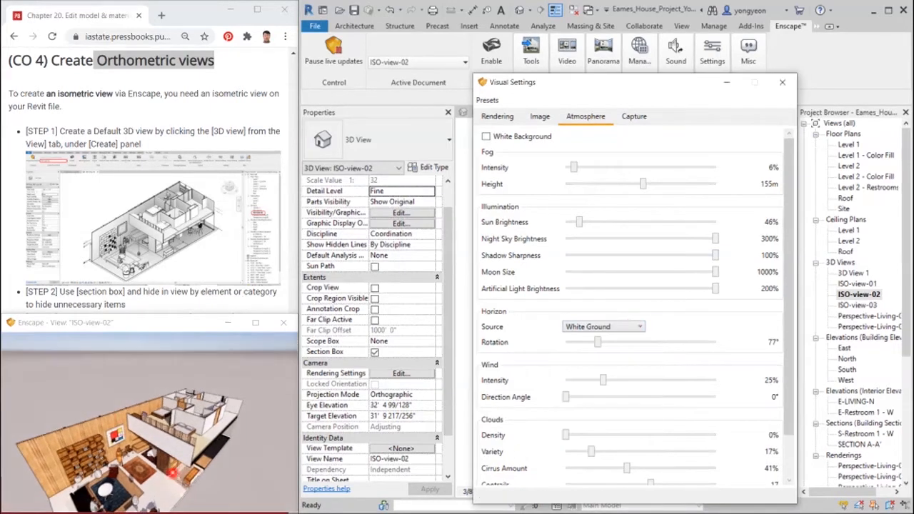
{"action": "left_click_drag", "start_coordinate": [181, 468], "coordinate": [160, 448]}
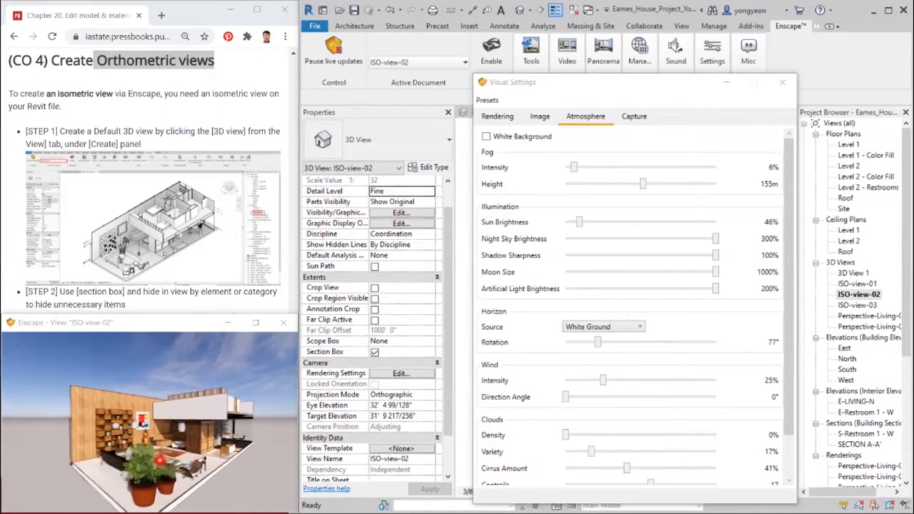
{"action": "left_click", "coordinate": [486, 136]}
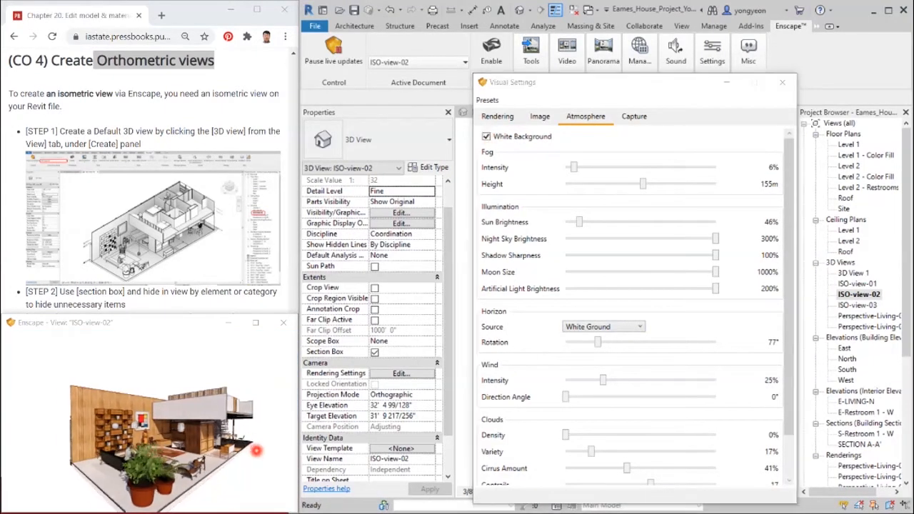
{"action": "right_click_drag", "start_coordinate": [238, 451], "coordinate": [281, 448]}
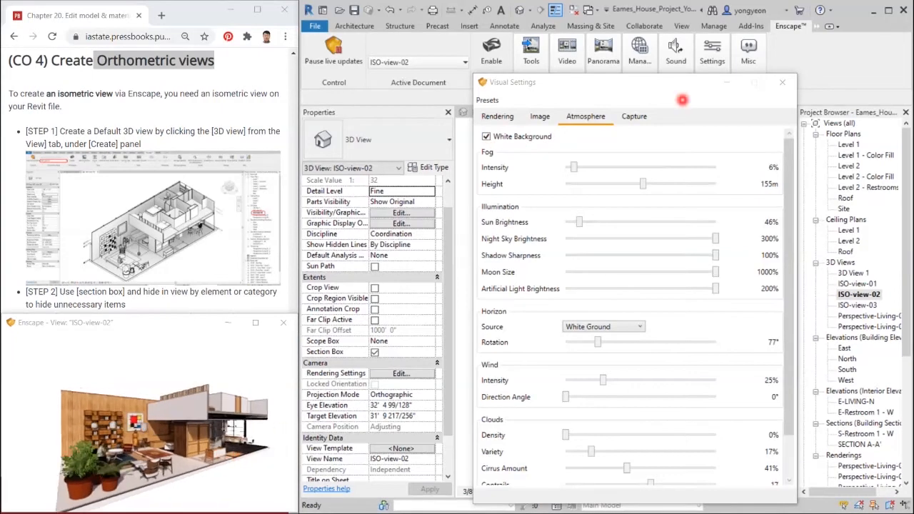
Set the focal point to 6.10 m and field of view to 32°, and face the render toward the house's open long side
{"action": "left_click", "coordinate": [509, 116]}
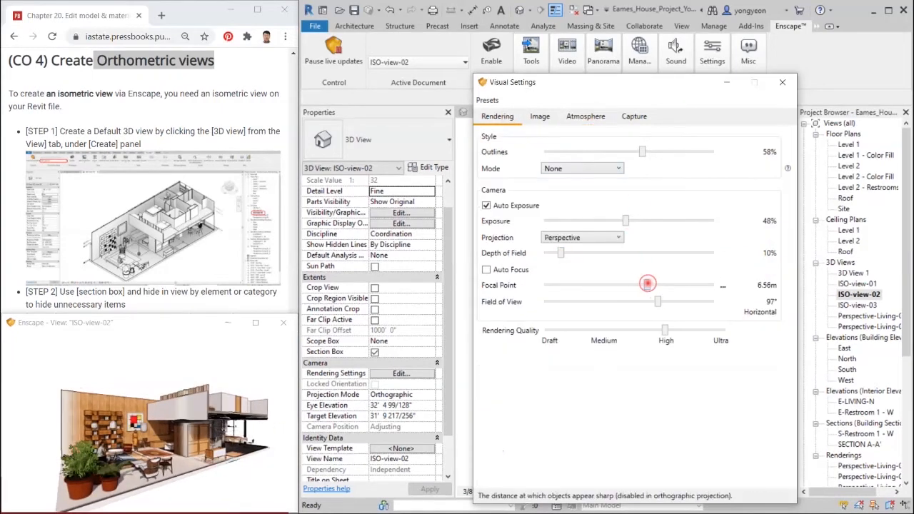
{"action": "left_click_drag", "start_coordinate": [657, 301], "coordinate": [574, 301]}
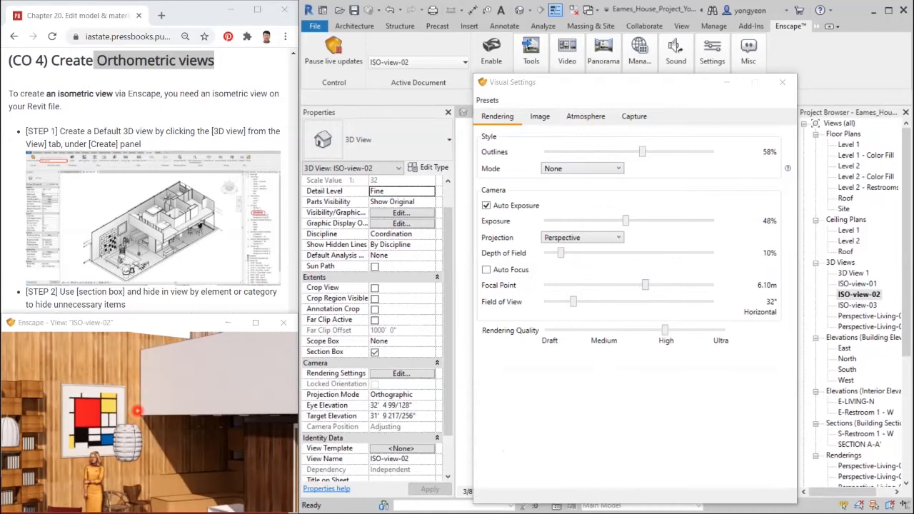
{"action": "scroll", "coordinate": [137, 410], "scroll_direction": "down", "scroll_amount": 5}
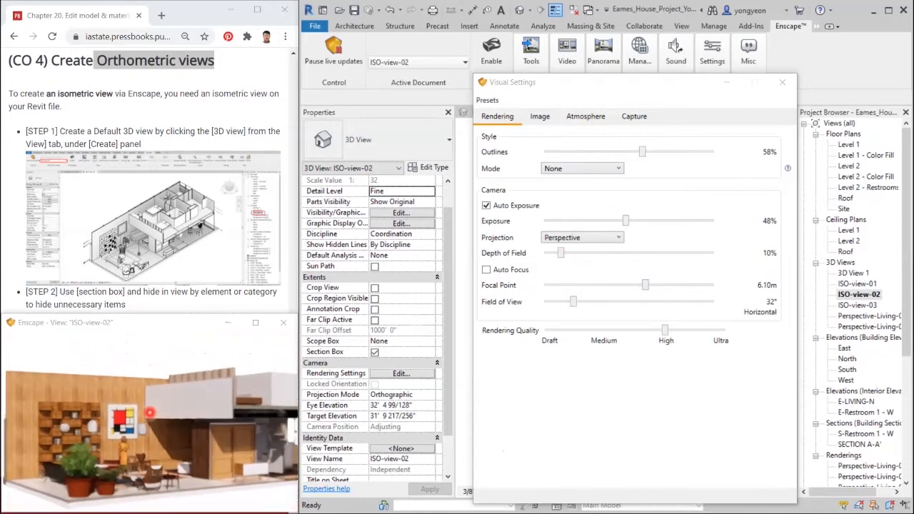
{"action": "left_click_drag", "start_coordinate": [150, 412], "coordinate": [225, 443]}
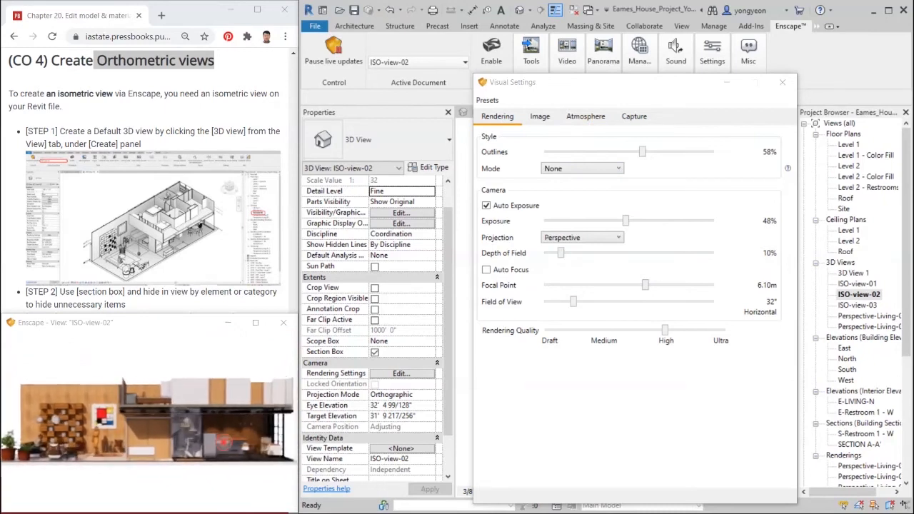
{"action": "right_click", "coordinate": [225, 444]}
Turn ISO-view-02 to the front orientation and restore its isometric orientation
{"action": "left_click_drag", "start_coordinate": [664, 81], "coordinate": [477, 73]}
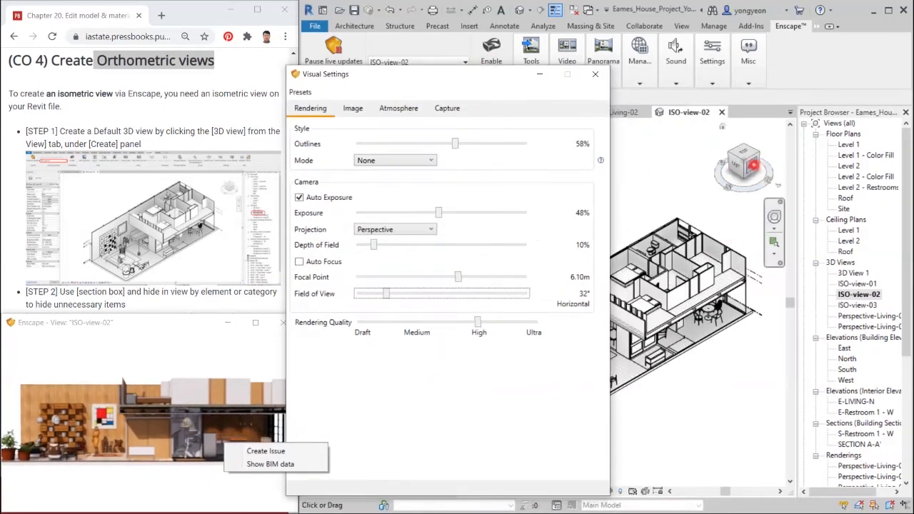
{"action": "left_click", "coordinate": [753, 166]}
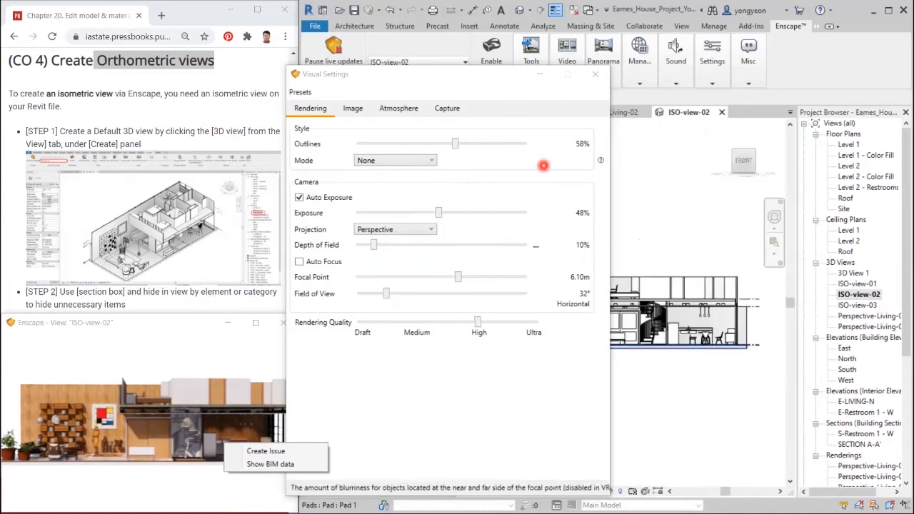
{"action": "left_click", "coordinate": [774, 216]}
{"action": "left_click_drag", "start_coordinate": [686, 268], "coordinate": [727, 266]}
{"action": "key", "text": "shift+w"}
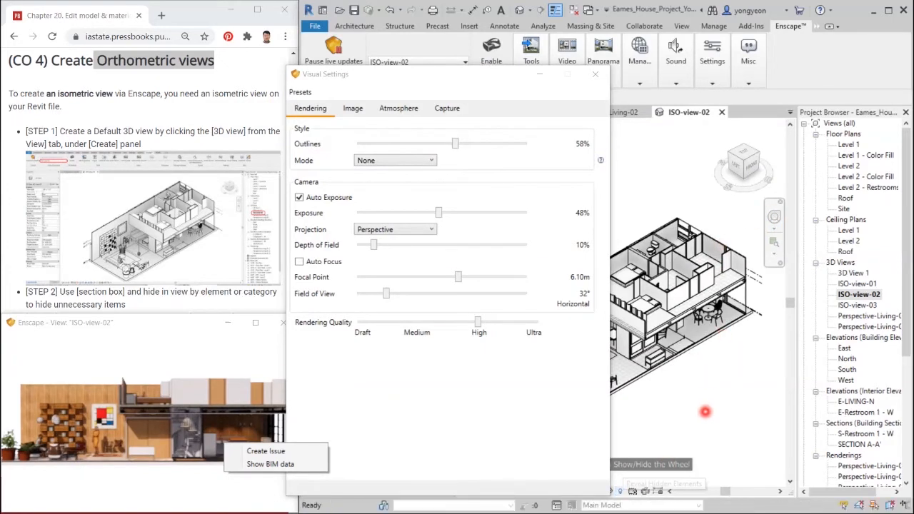
Reveal hidden elements in ISO-view-02 and extend the section box past the end wall and above the roof
{"action": "left_click", "coordinate": [749, 246]}
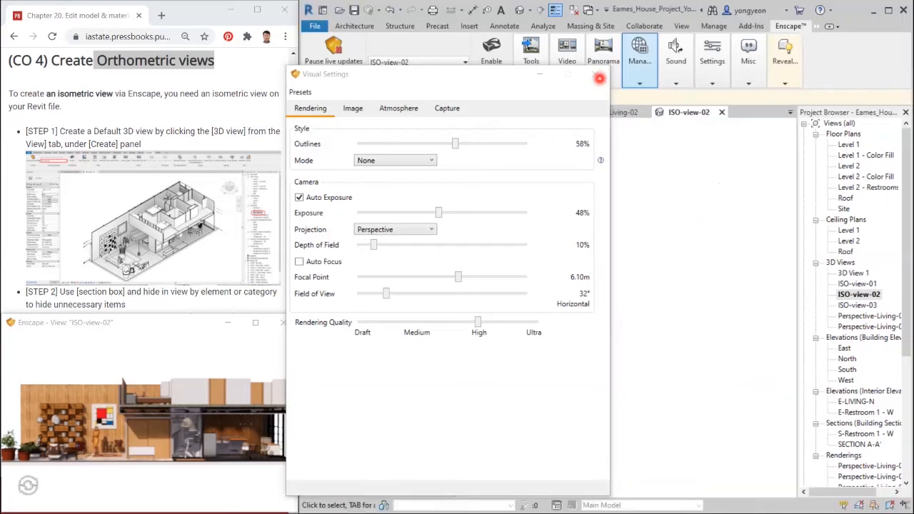
{"action": "left_click", "coordinate": [598, 77]}
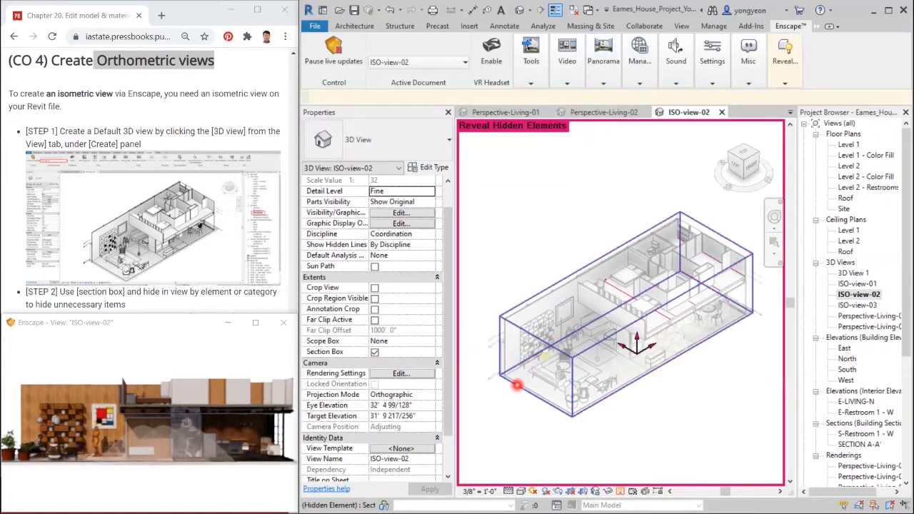
{"action": "left_click", "coordinate": [517, 385]}
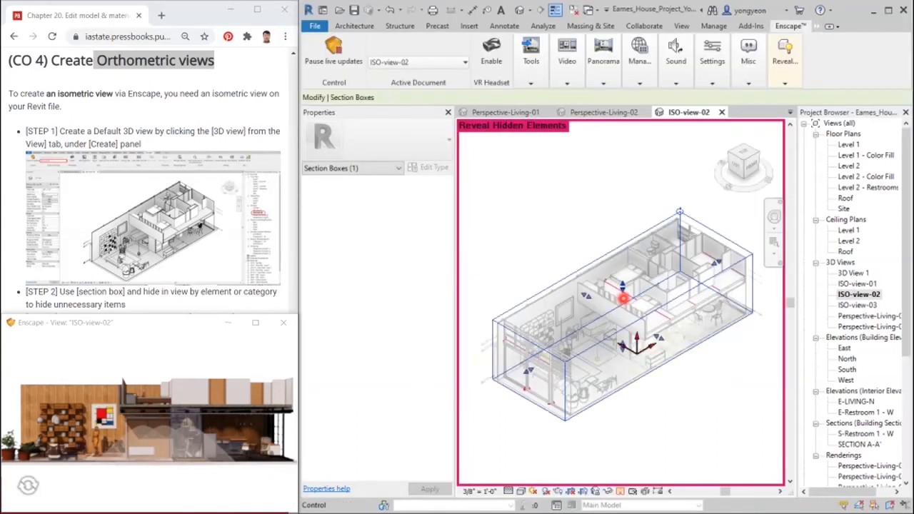
{"action": "left_click_drag", "start_coordinate": [623, 263], "coordinate": [622, 257]}
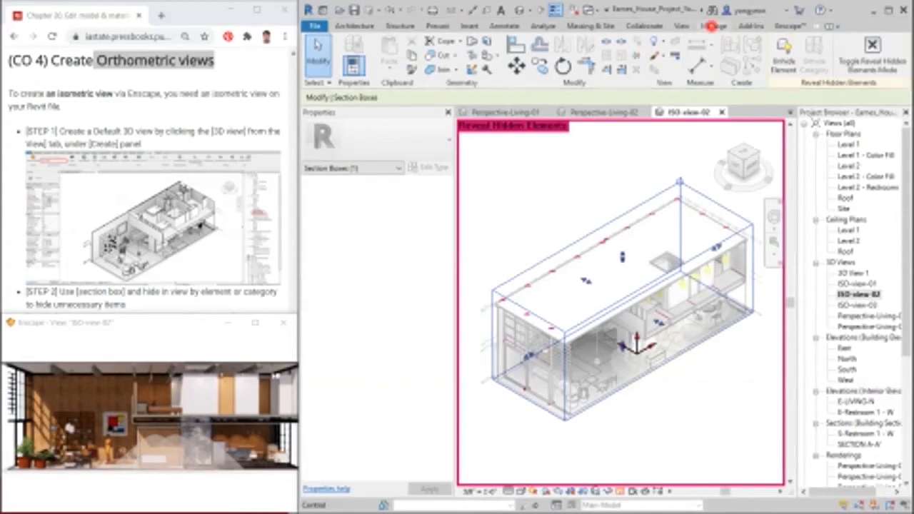
Save the current Enscape camera as a new 3D view named ISO-view-04 and stop revealing hidden elements
{"action": "left_click", "coordinate": [790, 26]}
{"action": "left_click", "coordinate": [529, 75]}
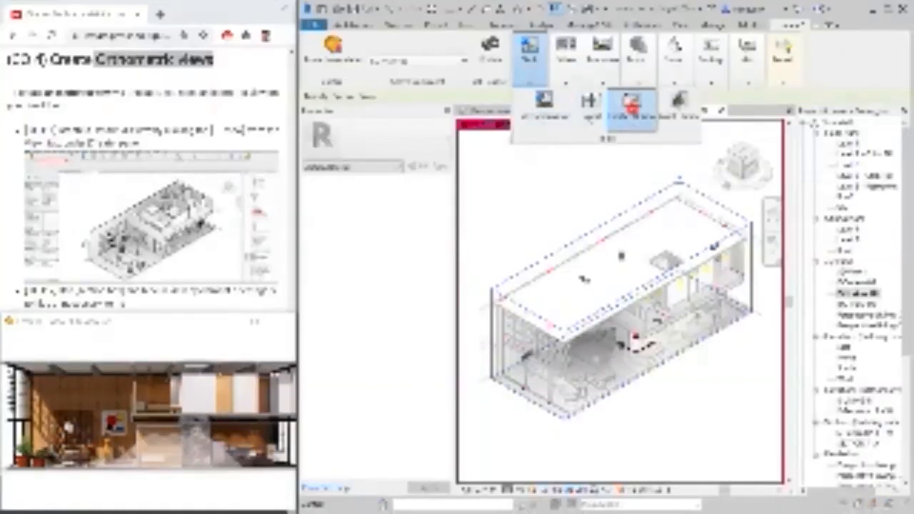
{"action": "left_click", "coordinate": [632, 106]}
{"action": "type", "text": "Or"}
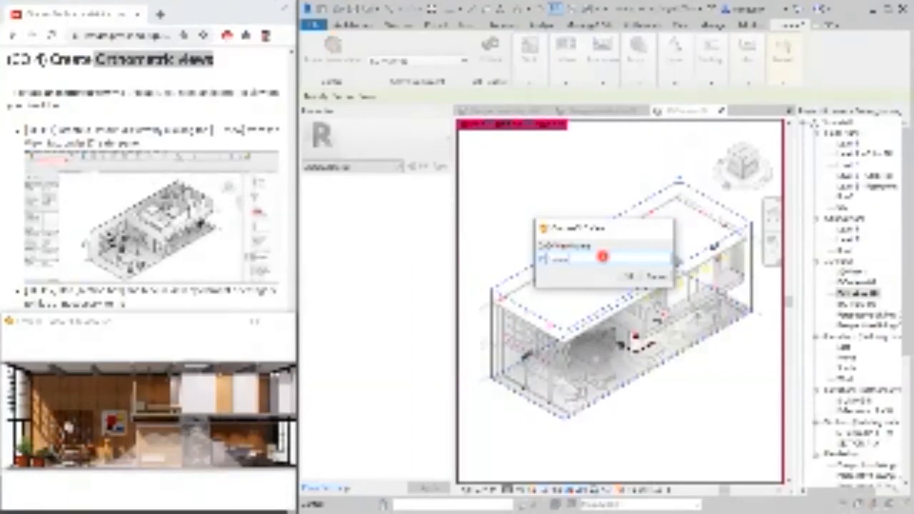
{"action": "key", "text": "Return"}
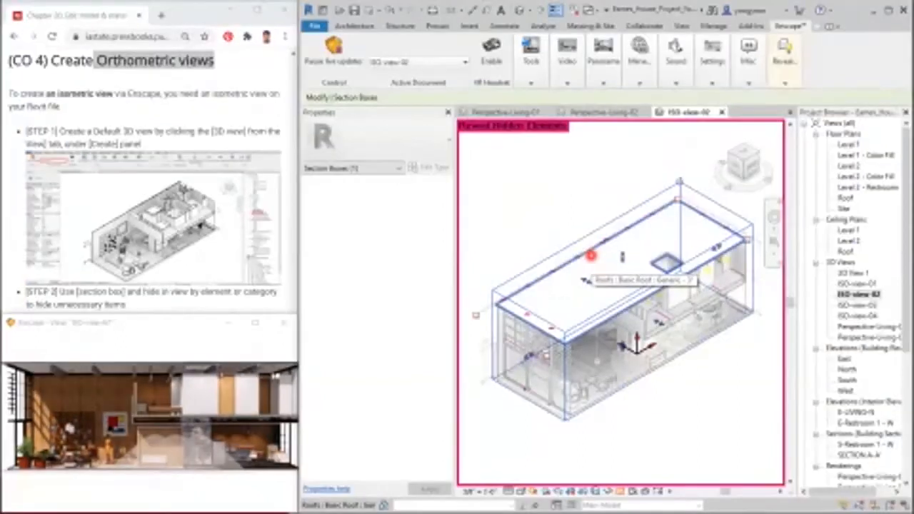
{"action": "left_click", "coordinate": [620, 491]}
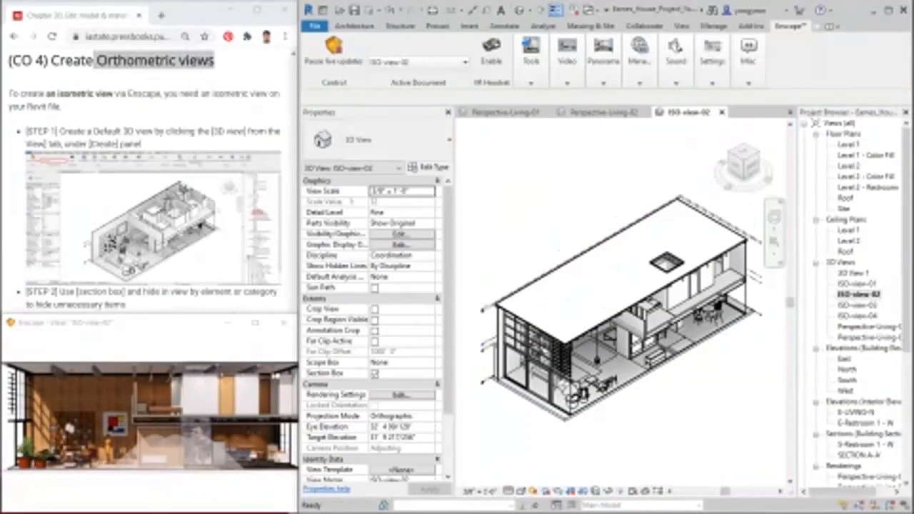